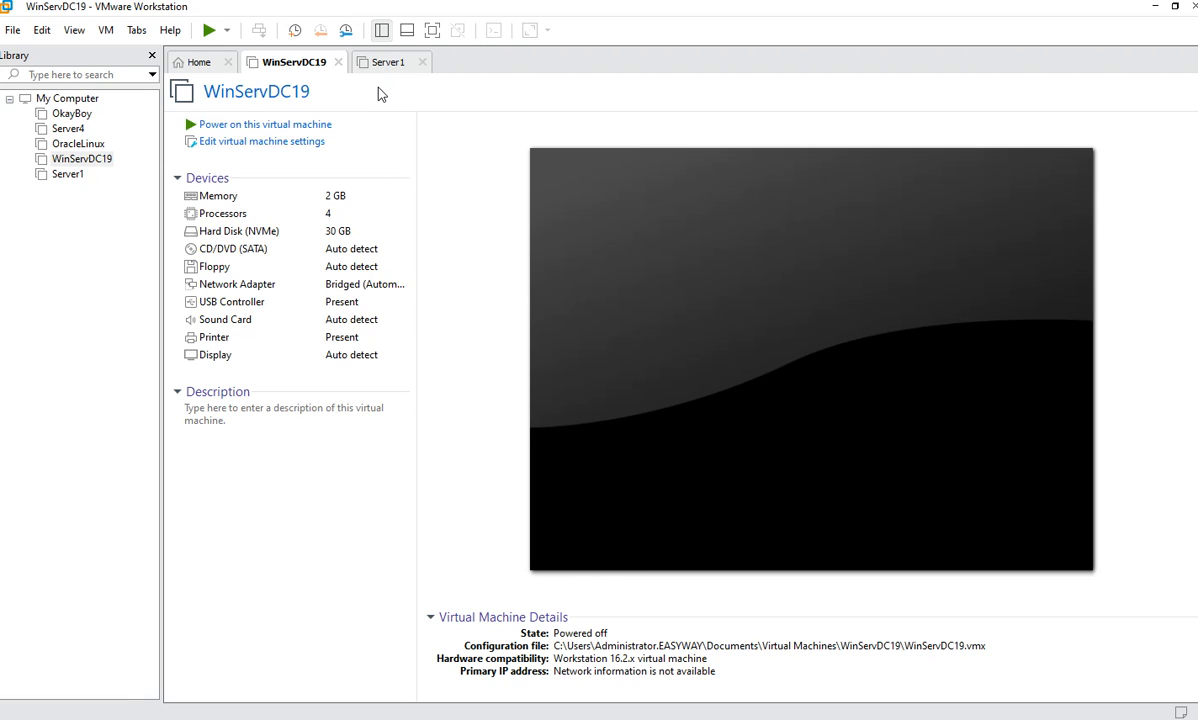
Start a custom virtual machine with Workstation 16.2.x compatibility and B:\Windwos server 2019 Essentials.iso as installer image, keeping the Easy Install details
click(199, 63)
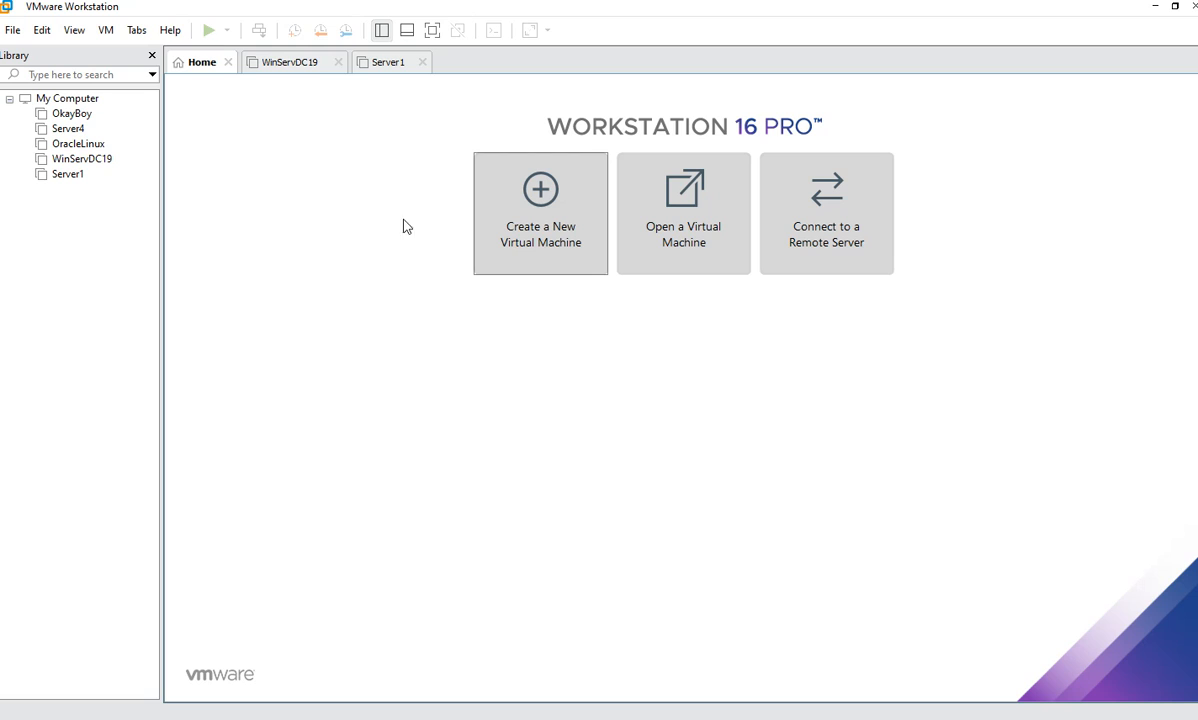
click(540, 188)
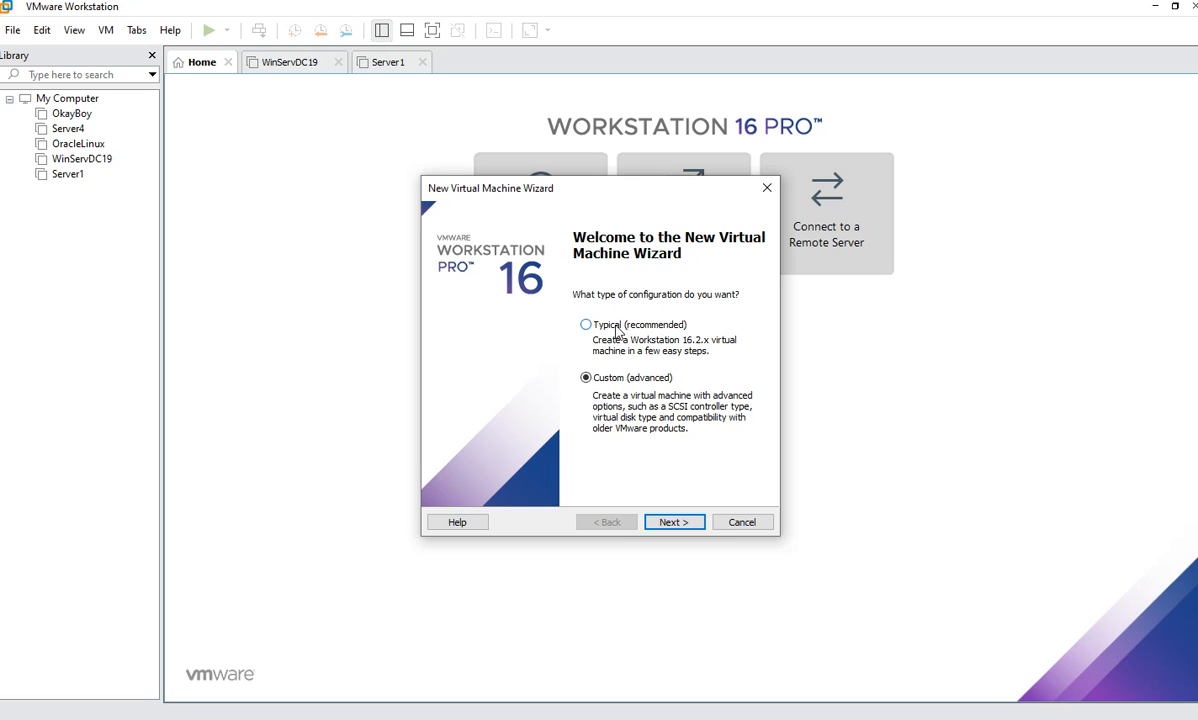
click(674, 524)
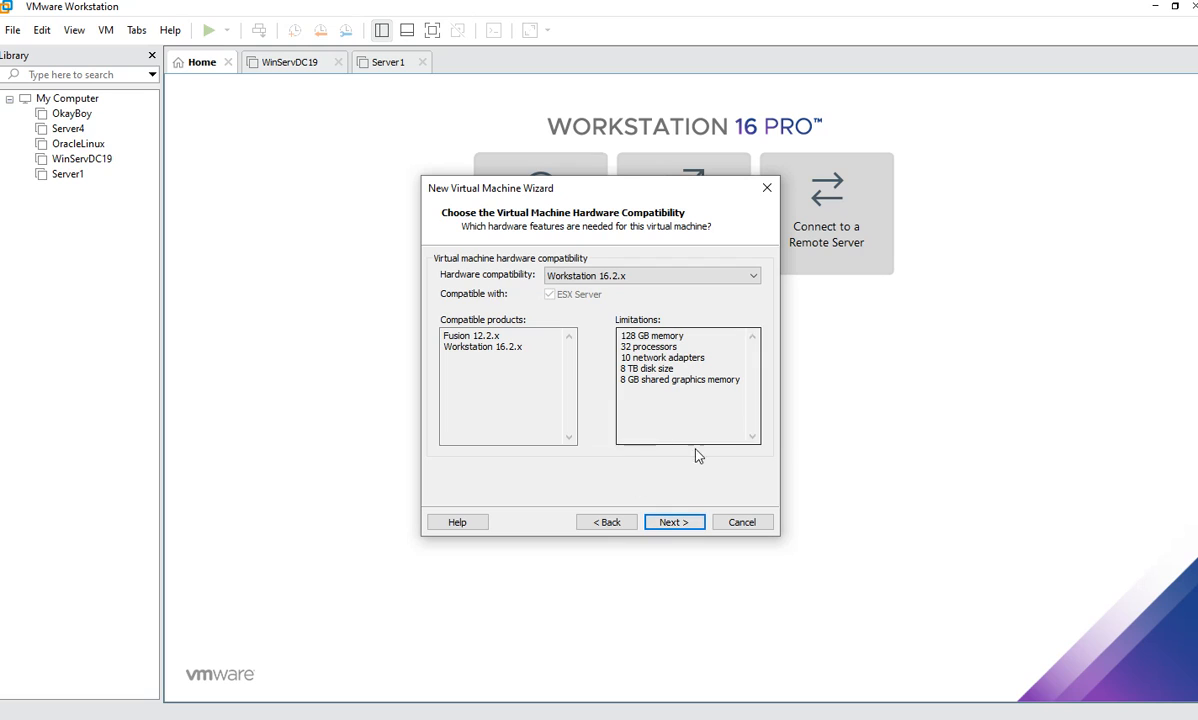
click(672, 522)
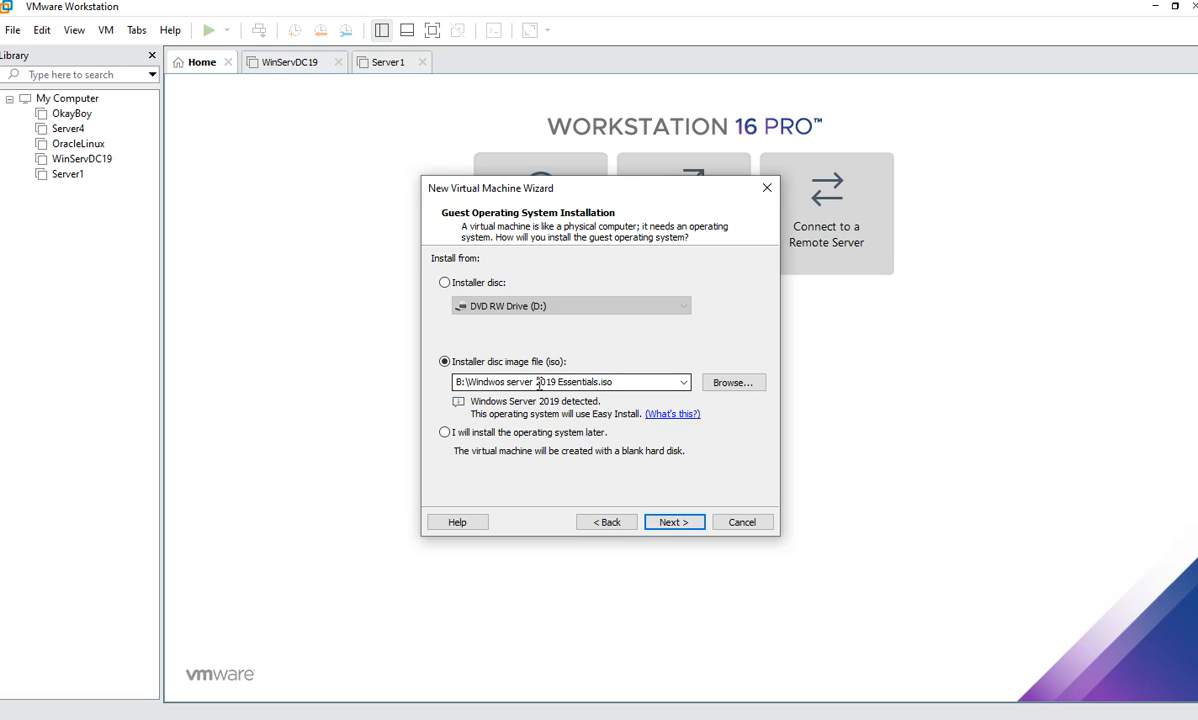
click(679, 524)
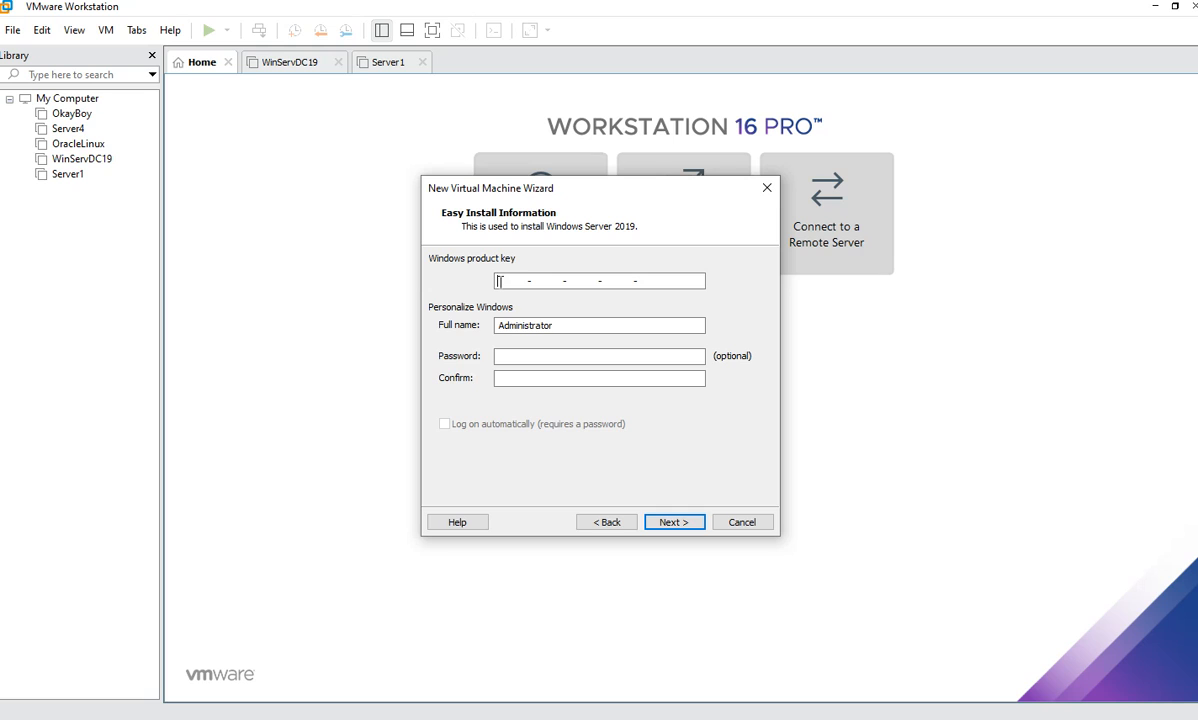
click(671, 524)
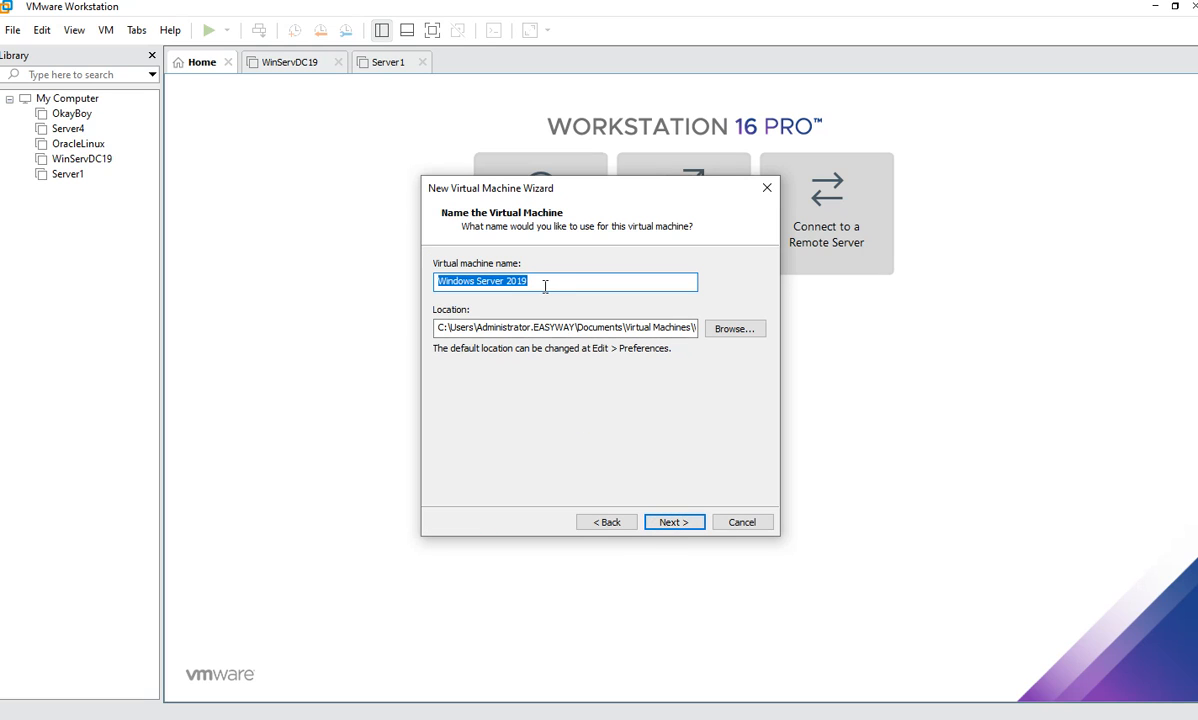
Name the virtual machine Server2 and keep its default storage location
key(BackSpace)
text(Server2)
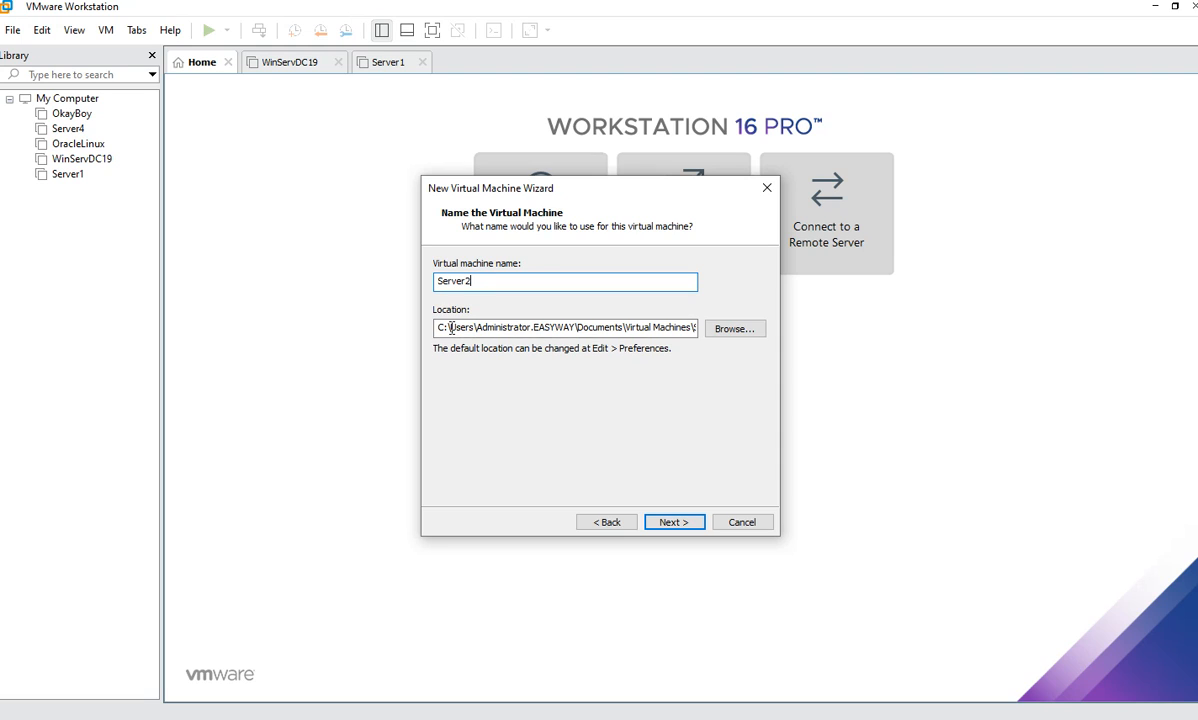
click(733, 331)
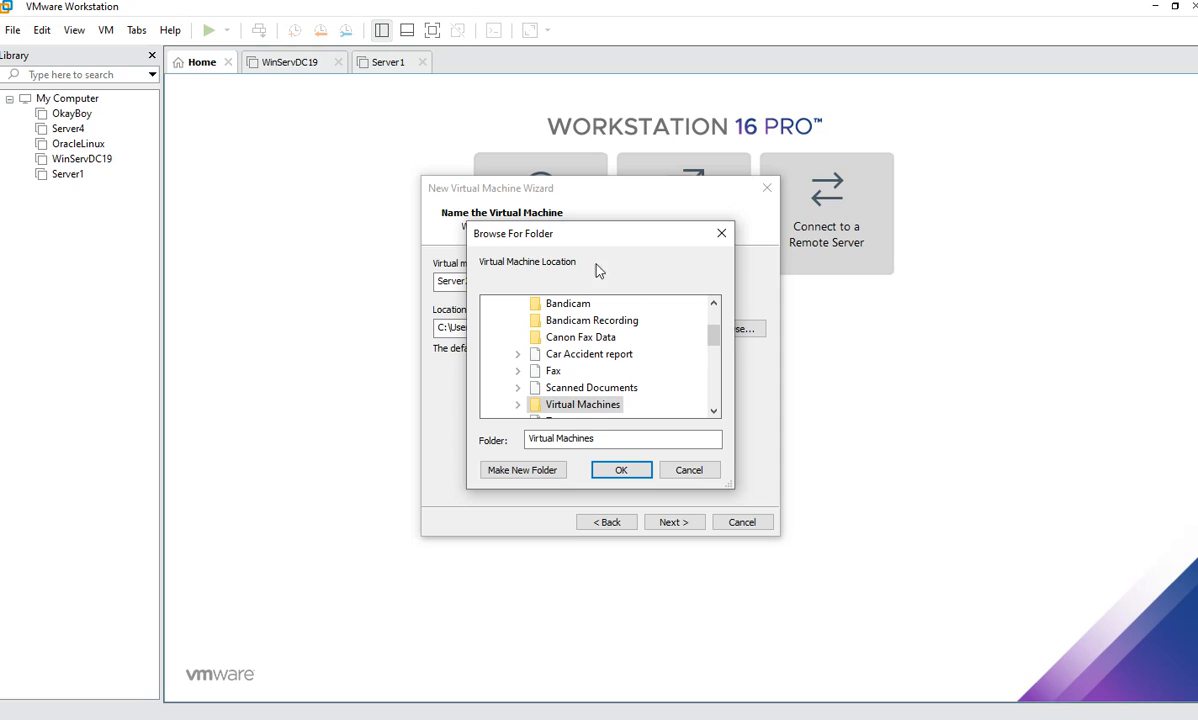
click(719, 233)
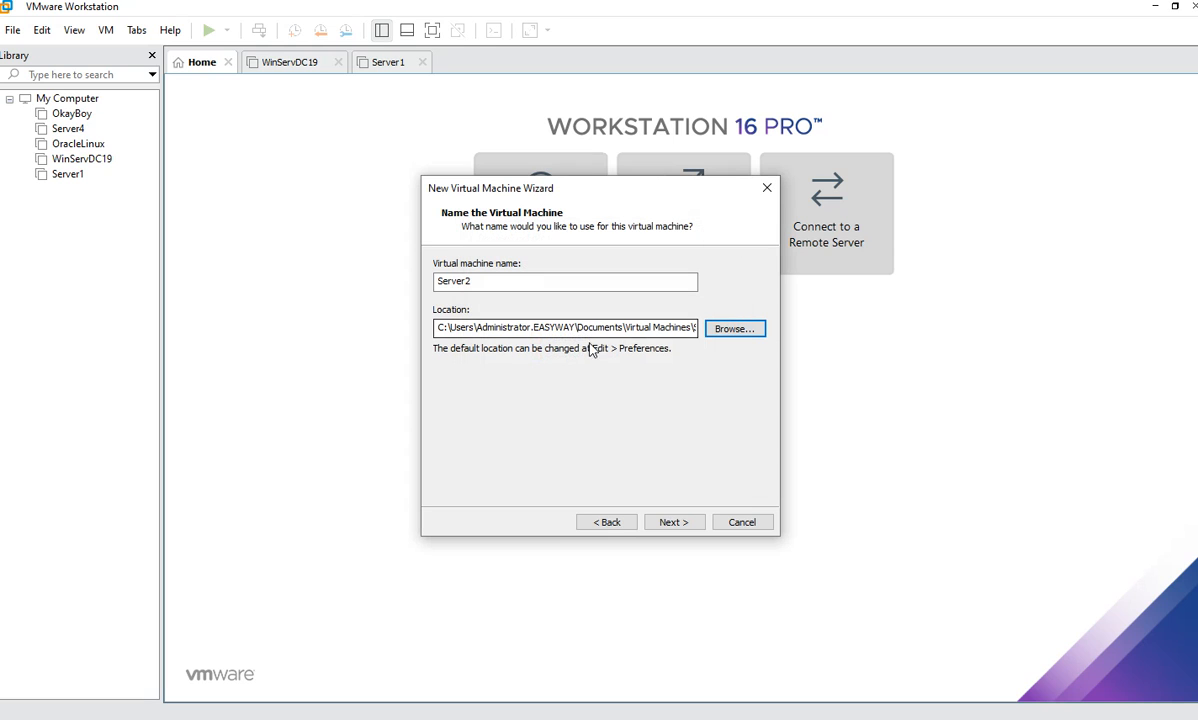
click(676, 522)
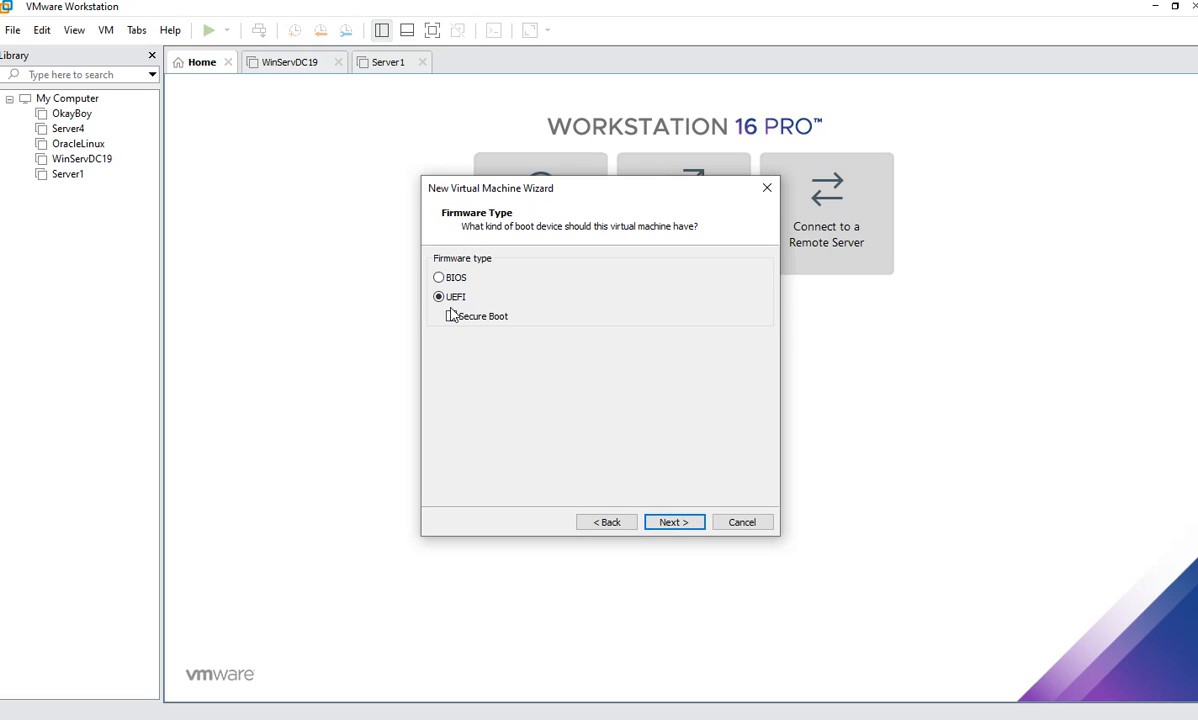
Keep UEFI firmware without Secure Boot and configure 2 processors with 2 cores per processor
click(668, 525)
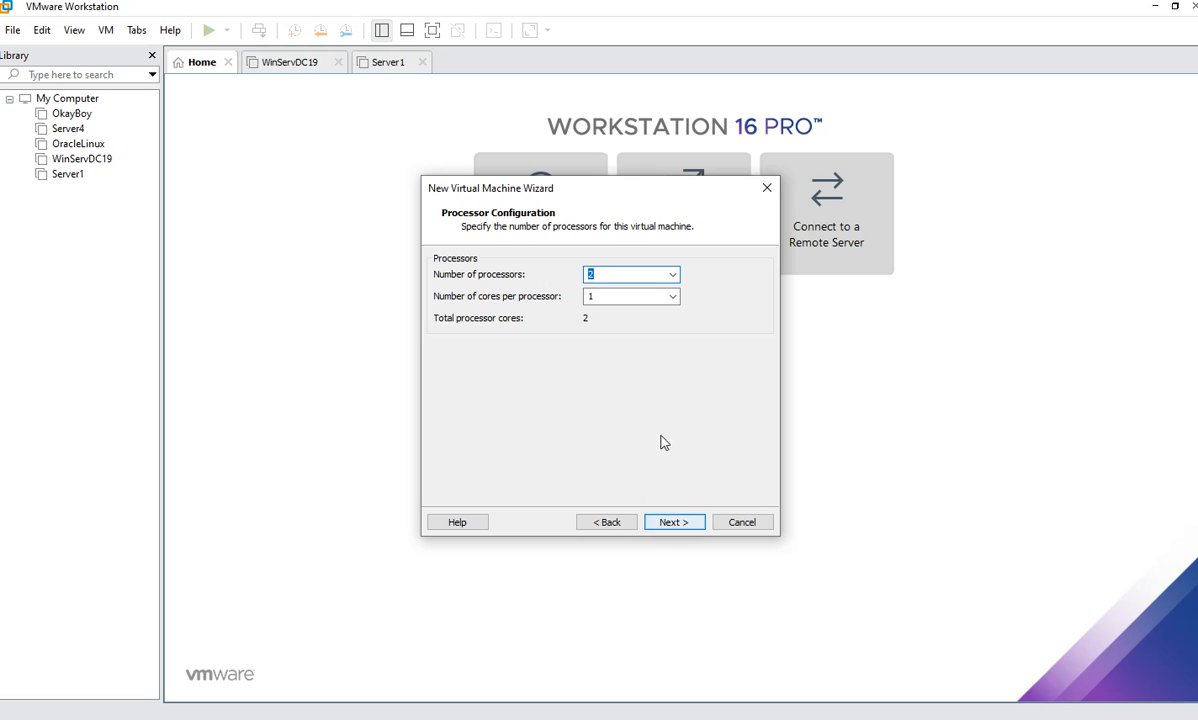
double_click(603, 296)
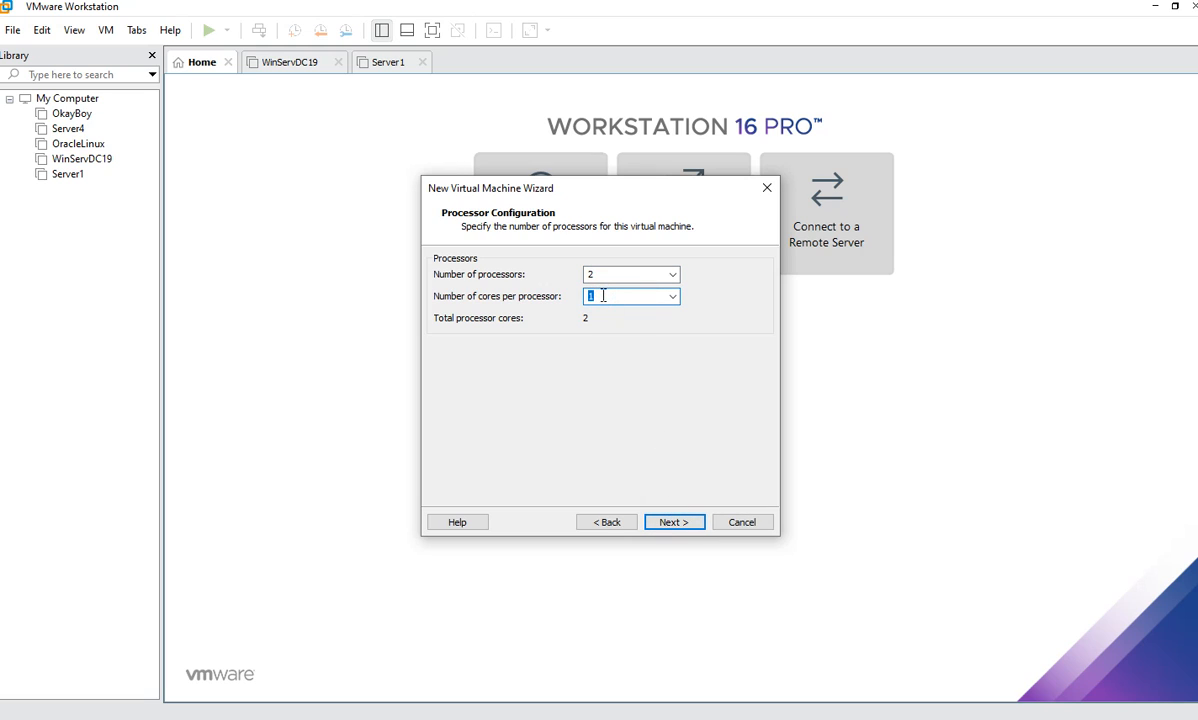
key(BackSpace)
text(2)
click(675, 523)
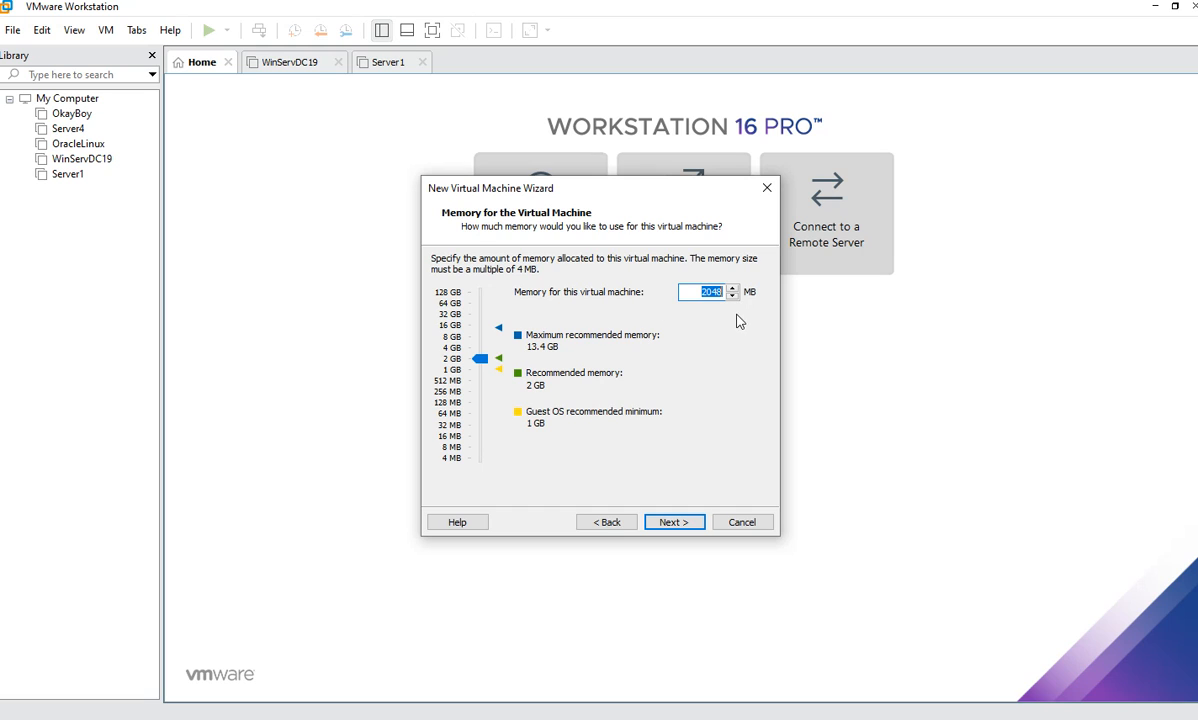
Accept 2048 MB of memory and network address translation (NAT) for the virtual machine
click(683, 522)
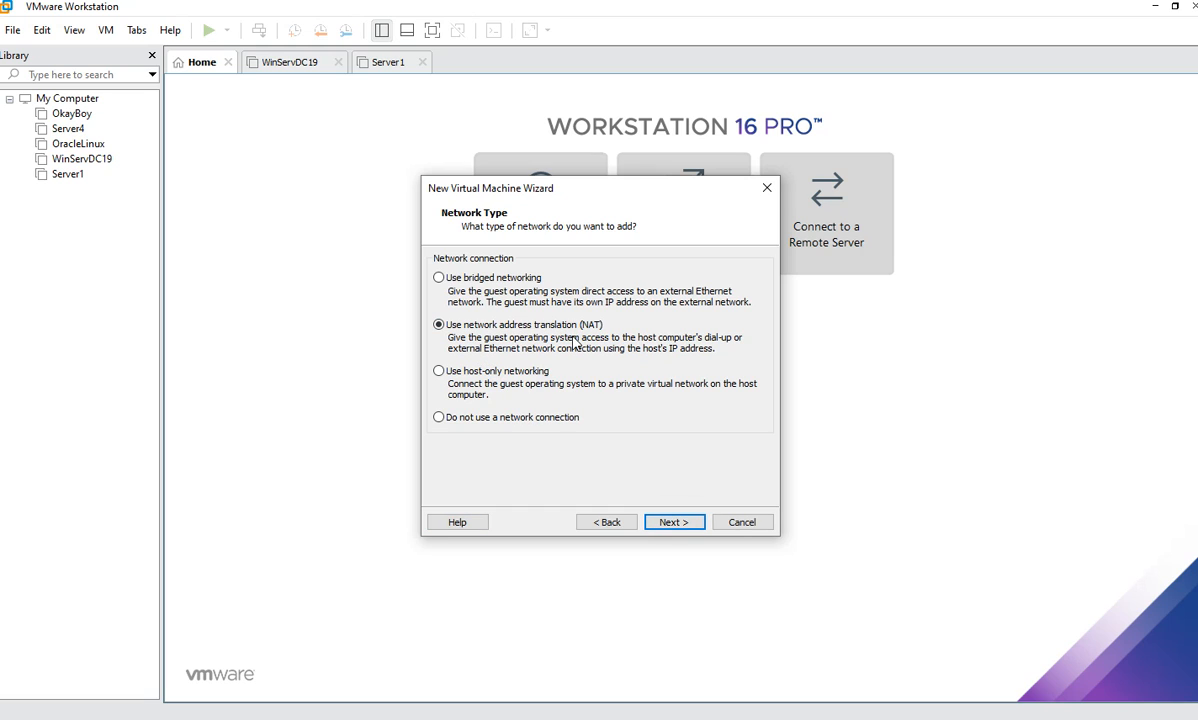
click(680, 523)
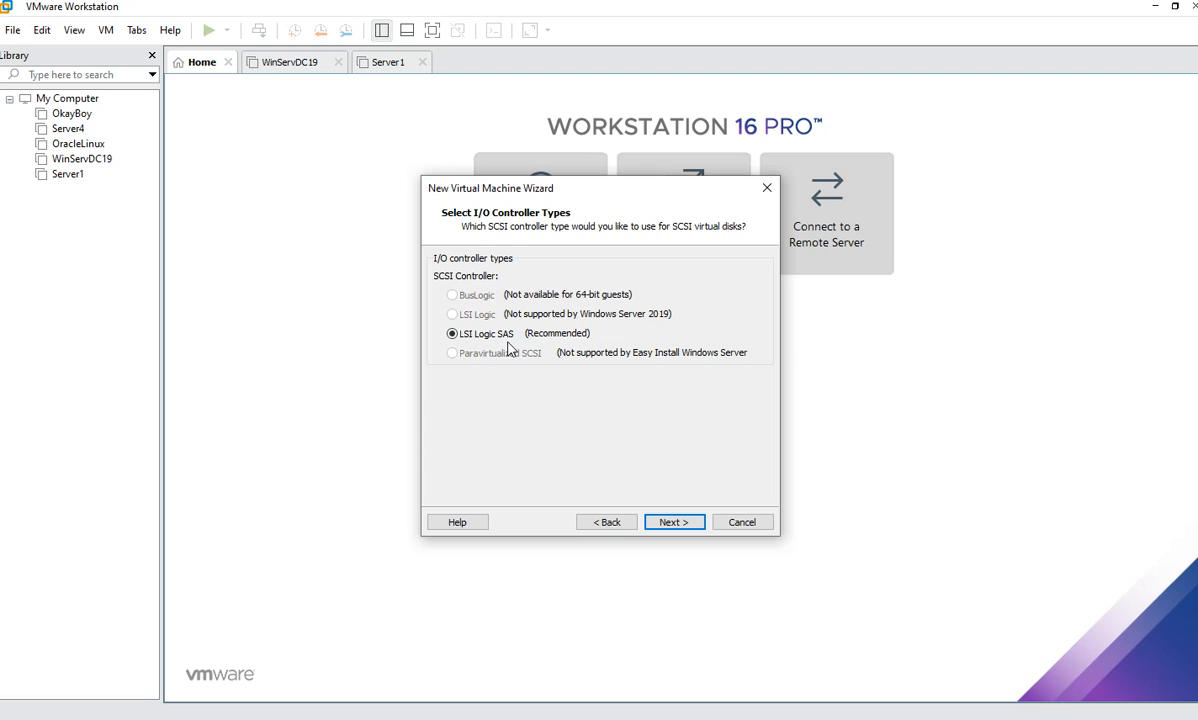
Accept the LSI Logic SAS controller and choose to create a new NVMe virtual disk
click(677, 522)
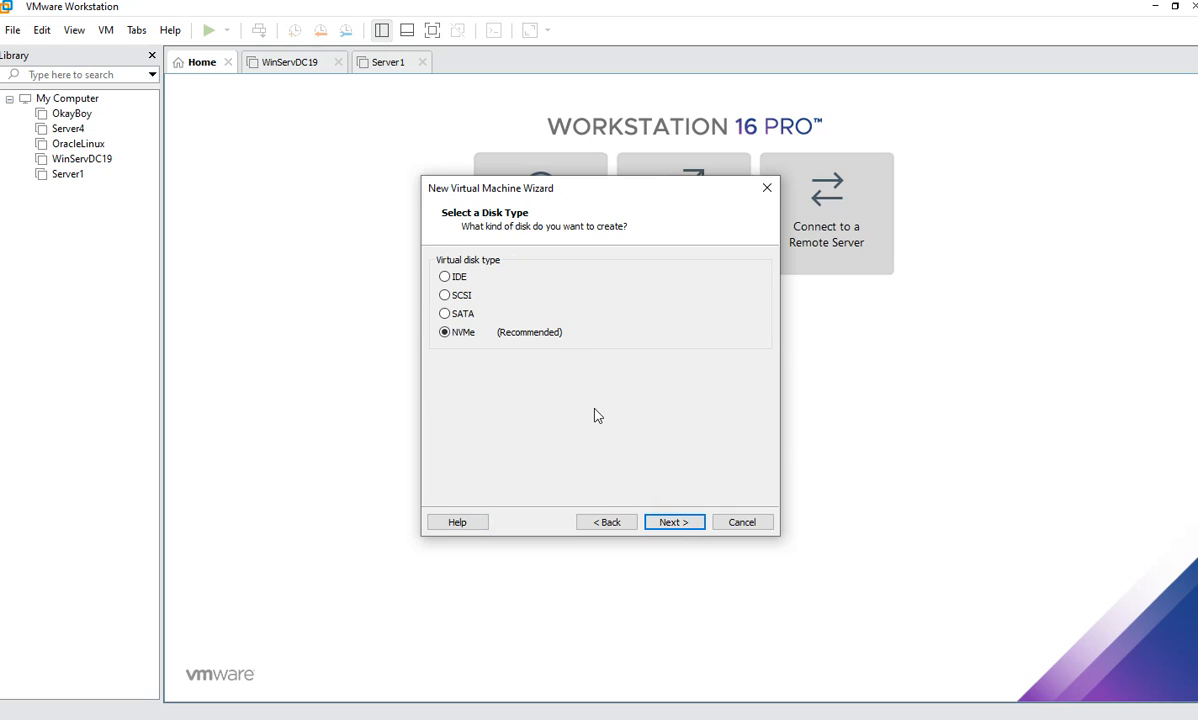
click(687, 524)
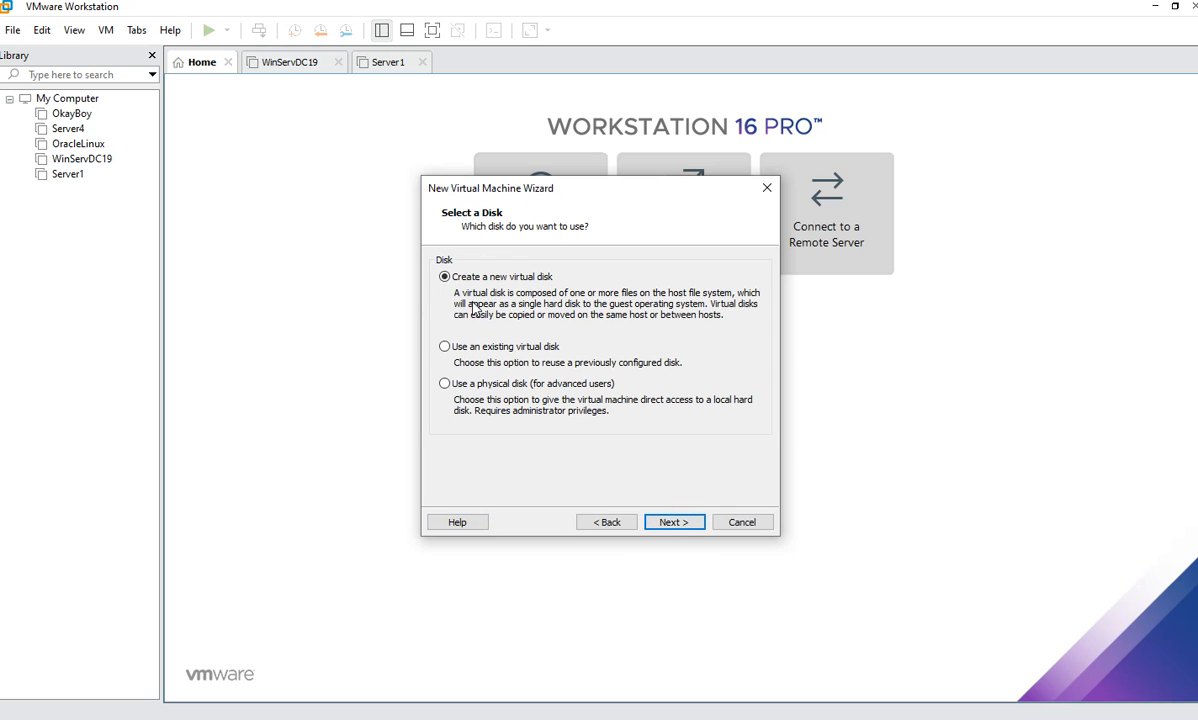
click(674, 523)
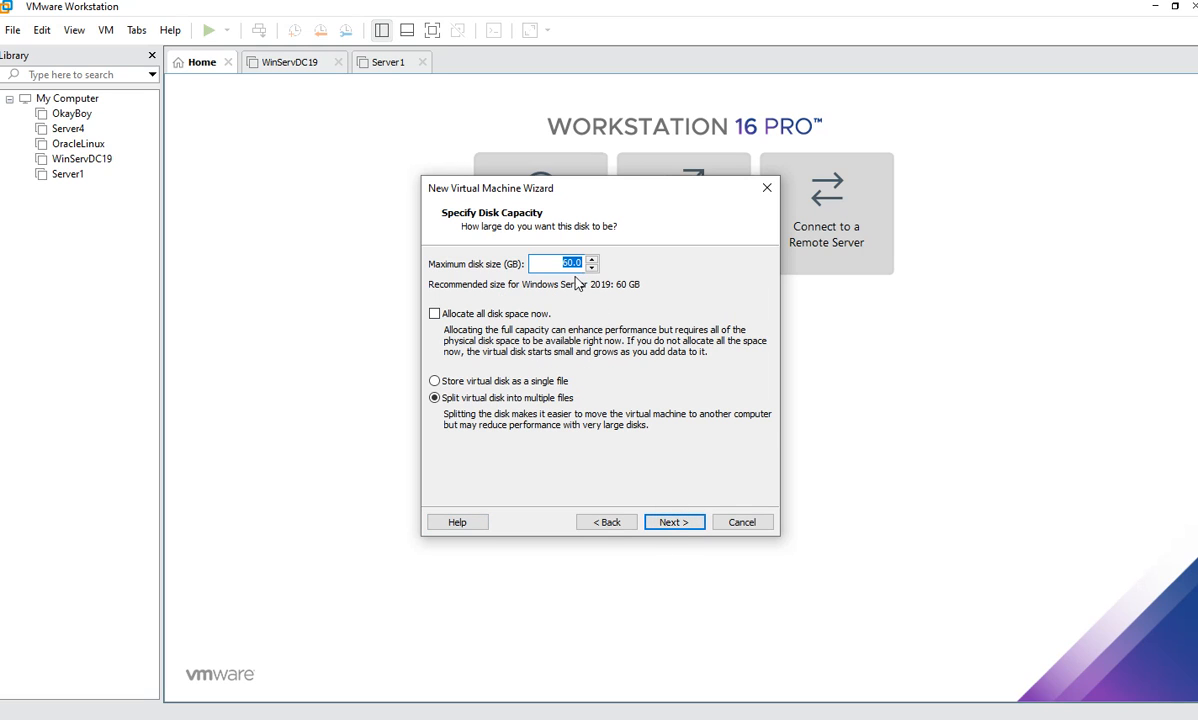
Set the maximum disk size to 30 GB and store the virtual disk as a single file
click(569, 263)
click(641, 381)
click(672, 526)
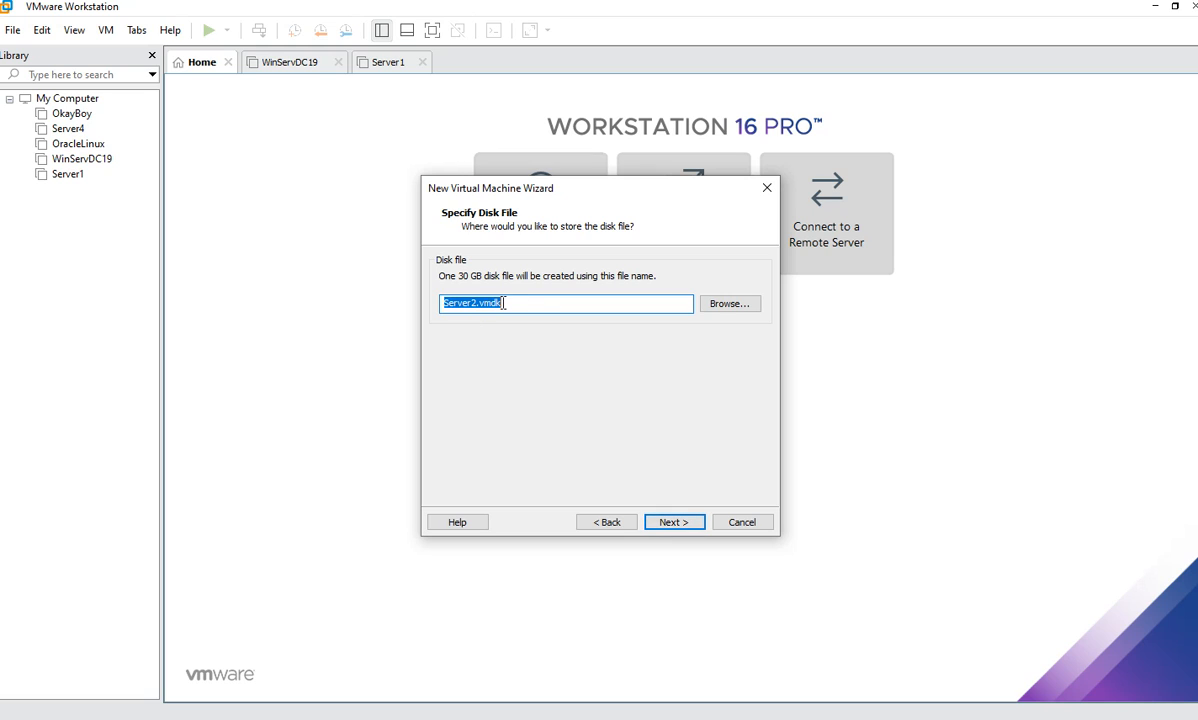
Keep Server2.vmdk as the disk file, review the settings summary, and create the virtual machine with power-on after creation
click(684, 526)
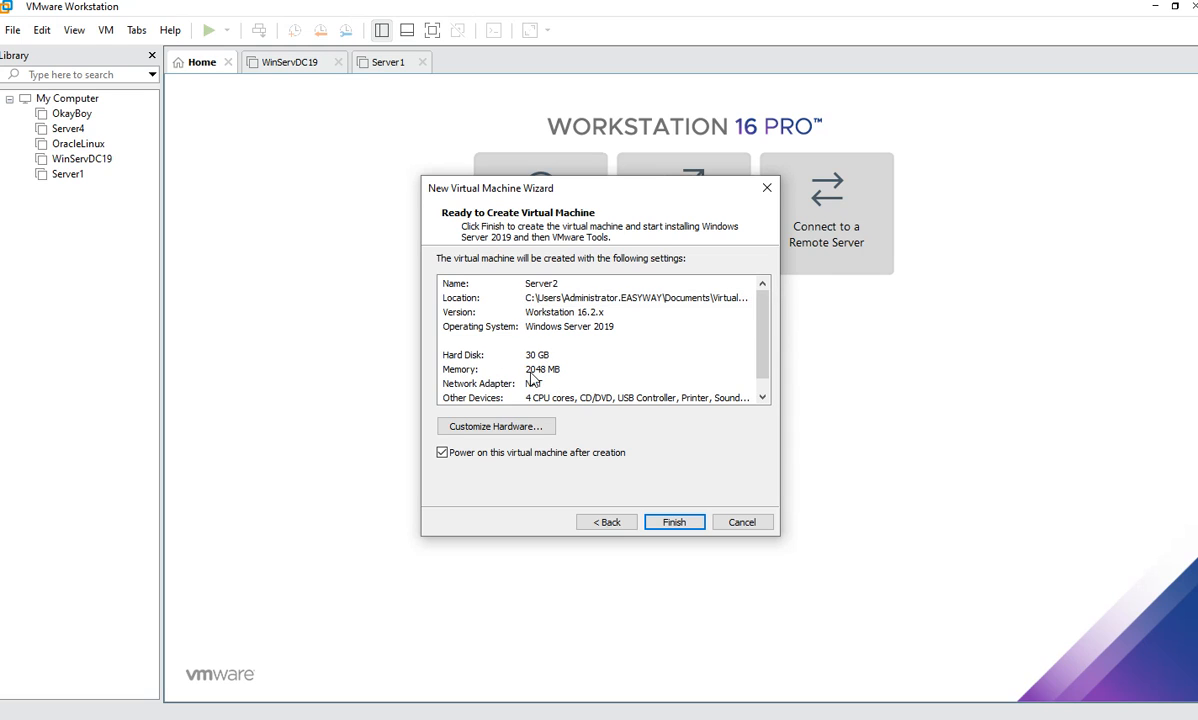
scroll(519, 383, down, 1)
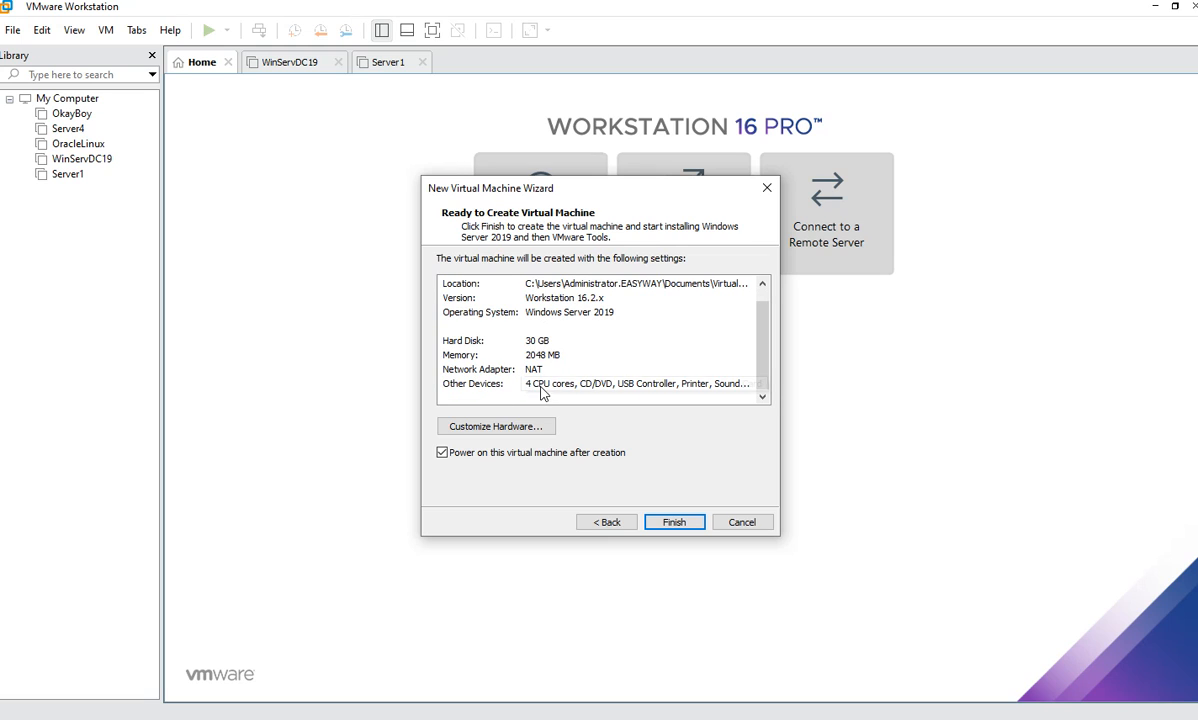
click(673, 521)
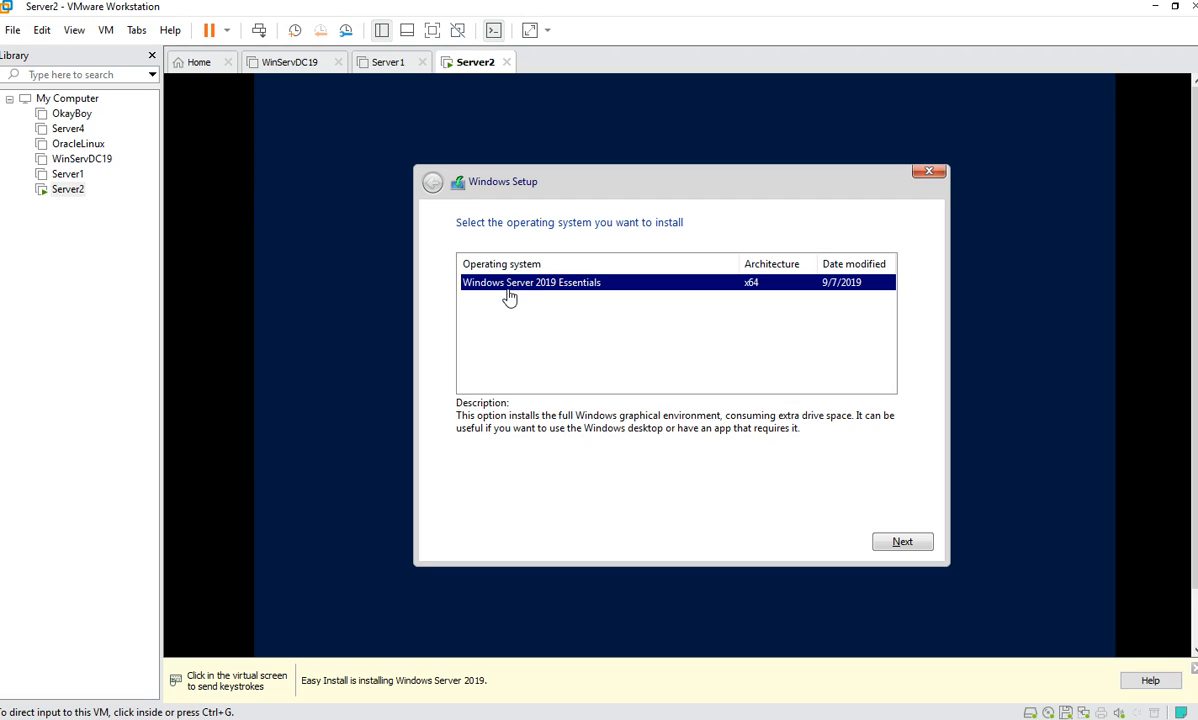
Start installing Windows Server 2019 Essentials in the Server2 guest and release the mouse cursor to the host
click(902, 543)
click(902, 543)
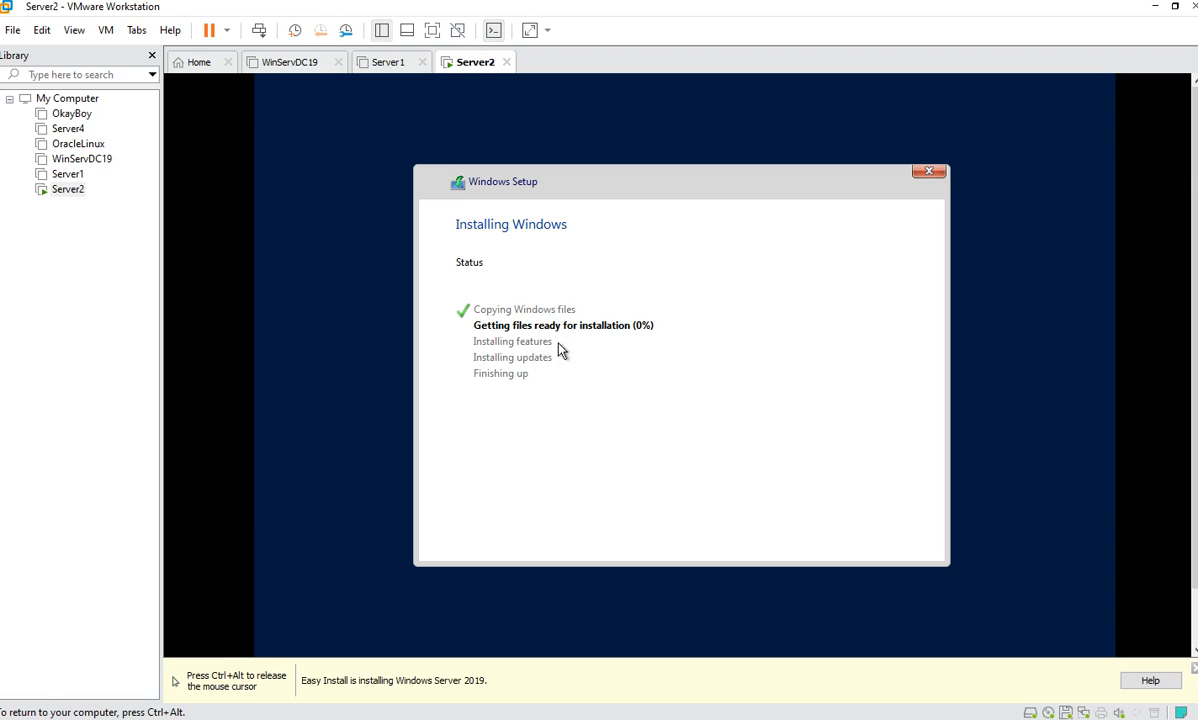
key(ctrl+alt)
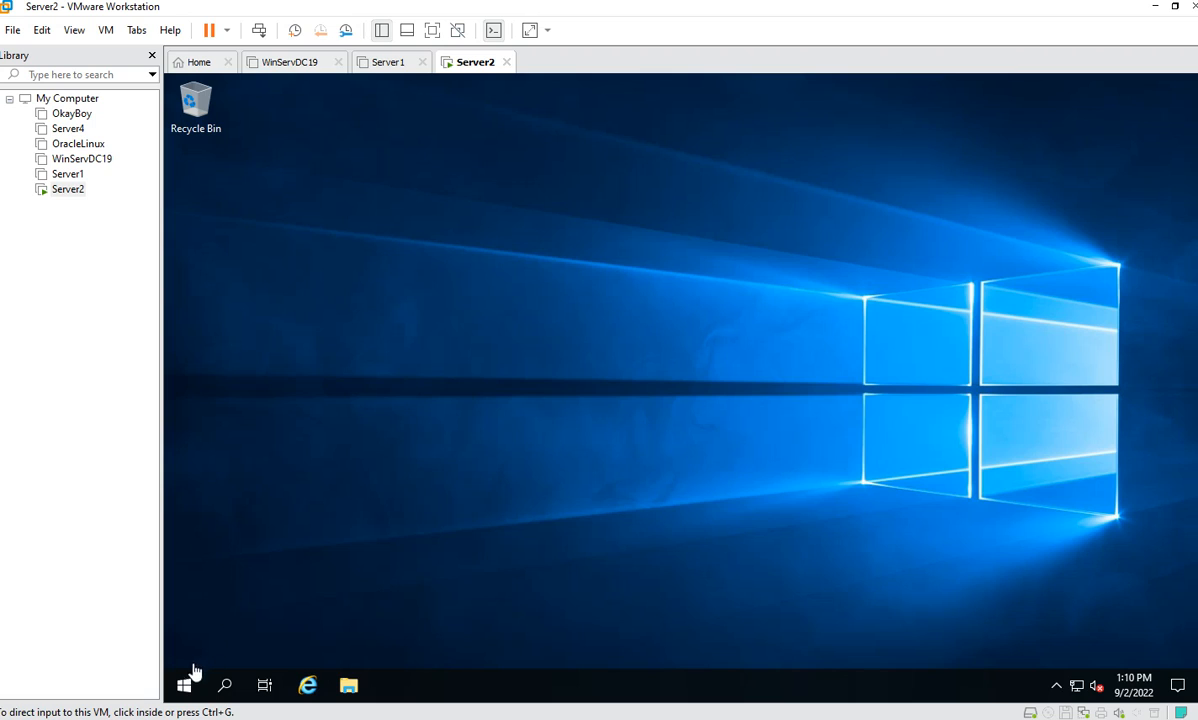
Open File Explorer in the Server2 guest and open the properties of This PC
click(349, 685)
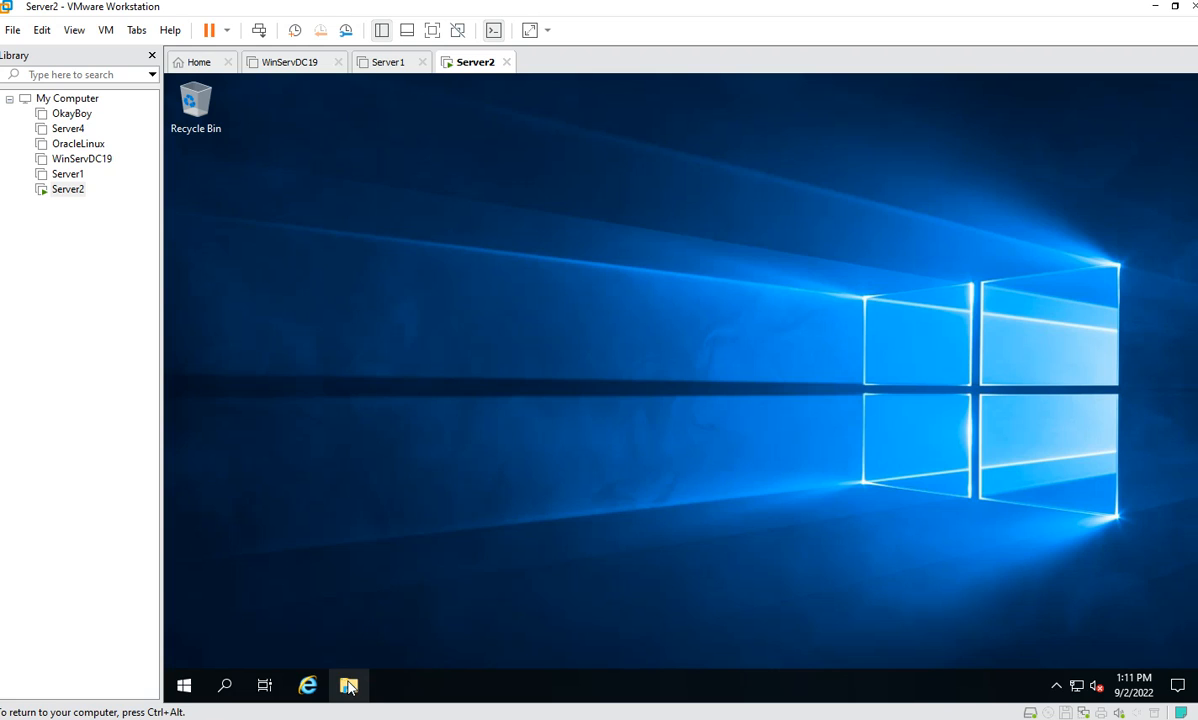
click(349, 688)
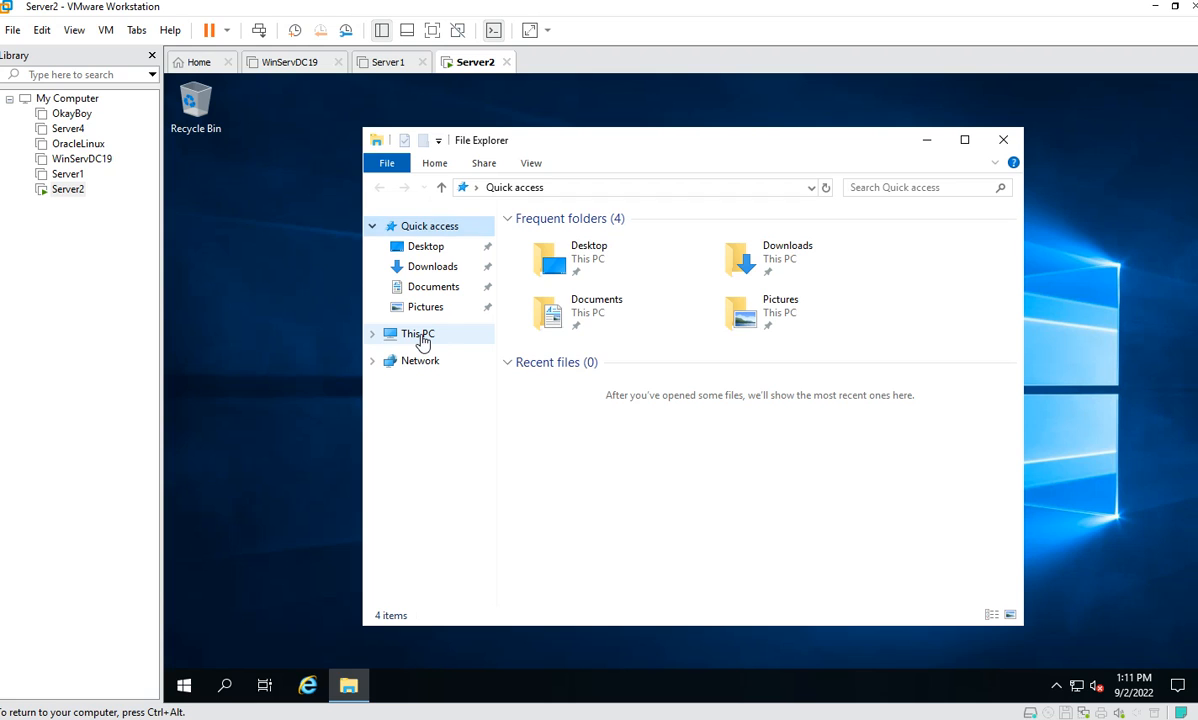
right_click(421, 340)
click(490, 562)
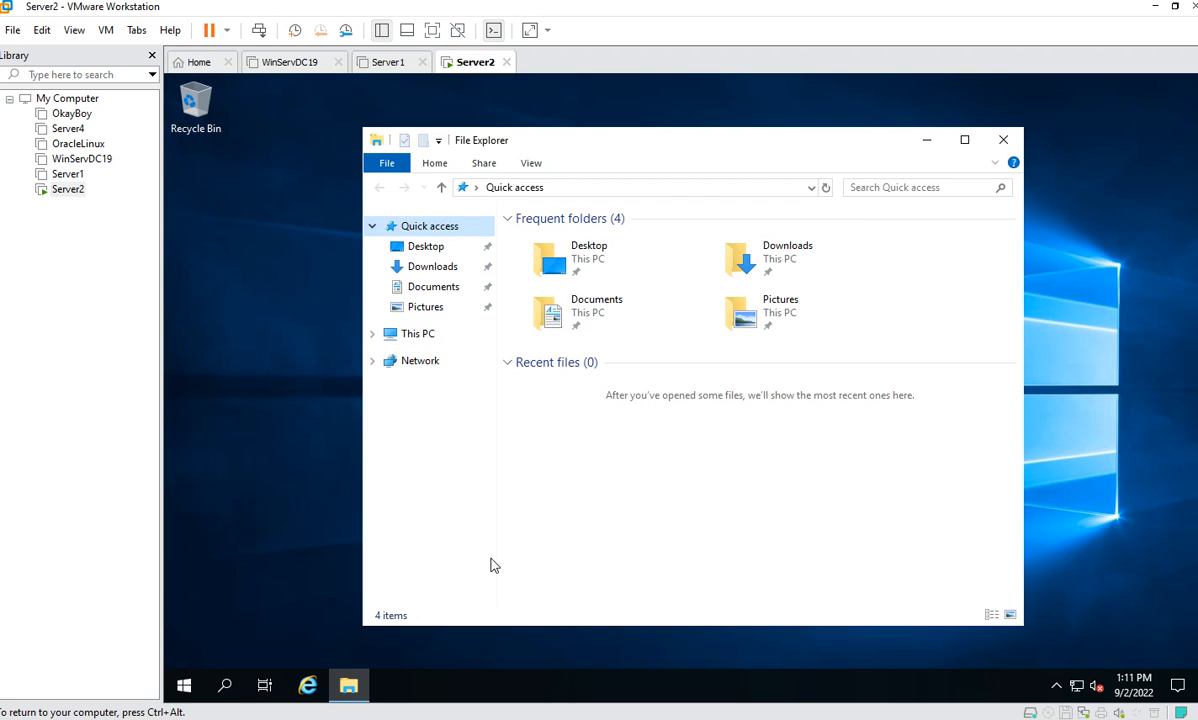